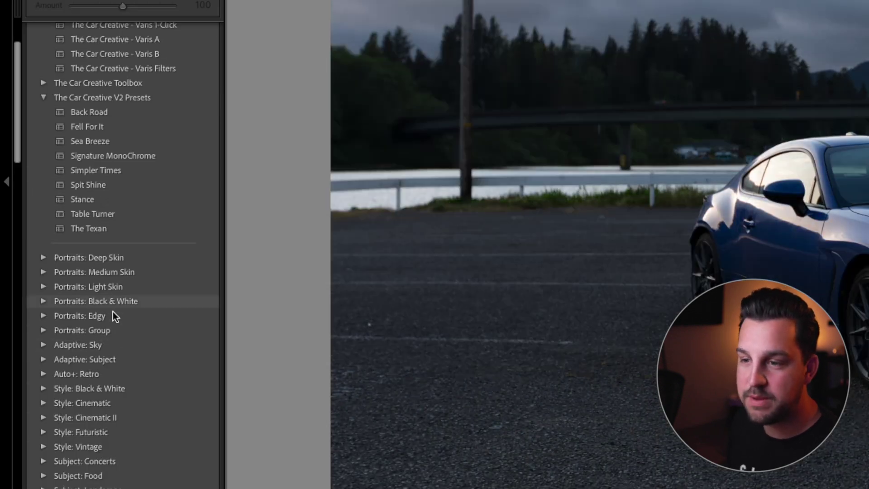
Step: Expand the Subject: Lifestyle preset group to preview its presets on the car photo
scroll(115, 326, "down", 5)
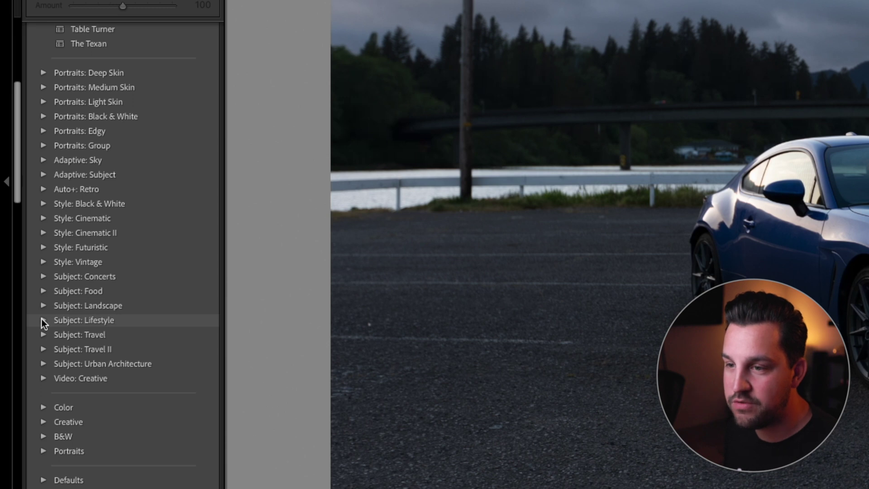
left_click(43, 320)
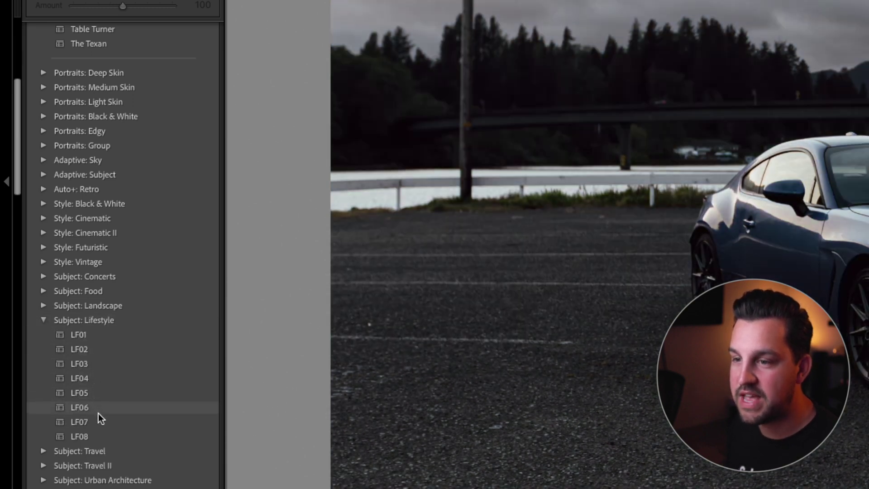
scroll(108, 373, "up", 4)
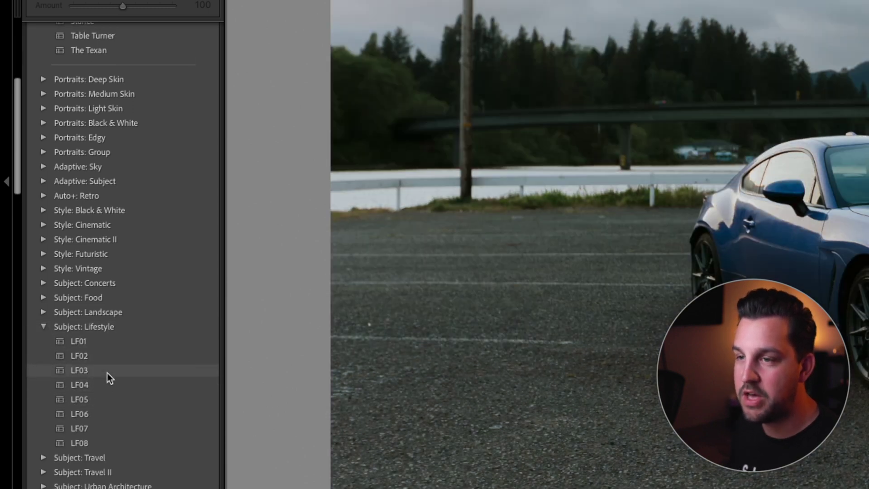
scroll(110, 366, "up", 3)
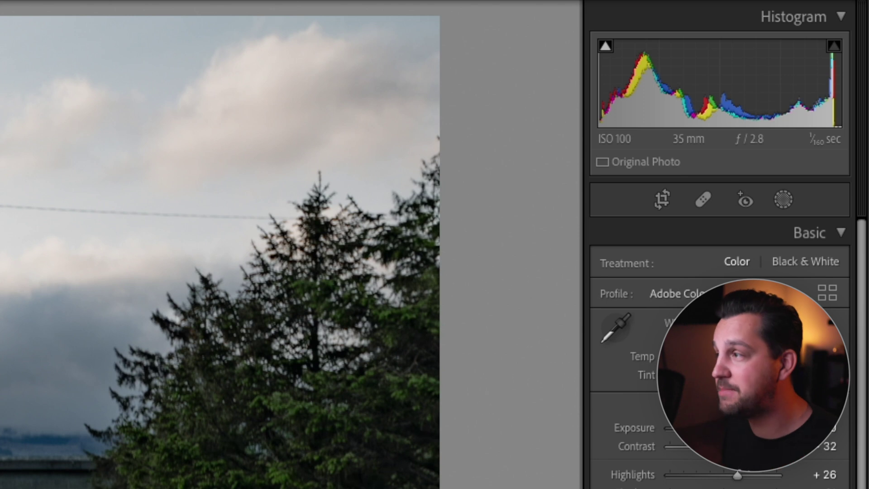
Step: Raise the Car (Update) mask's Exposure to 0.63, keeping its Amount near 100
left_click(787, 198)
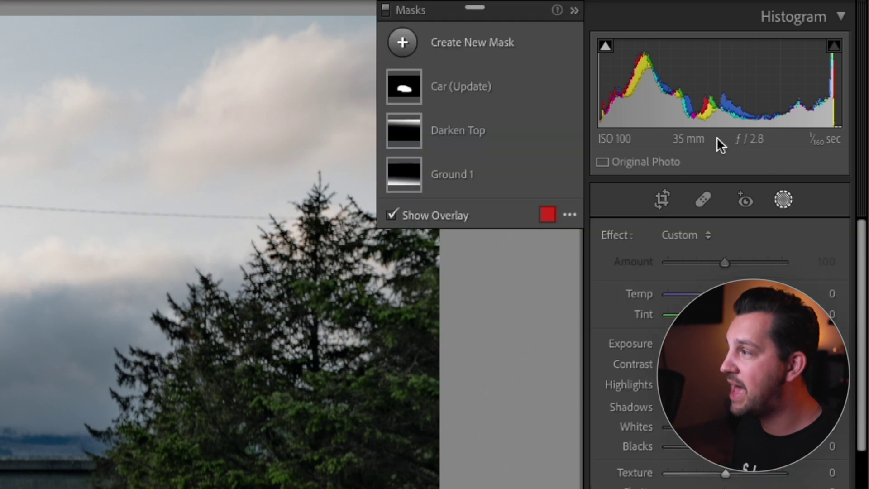
left_click(477, 86)
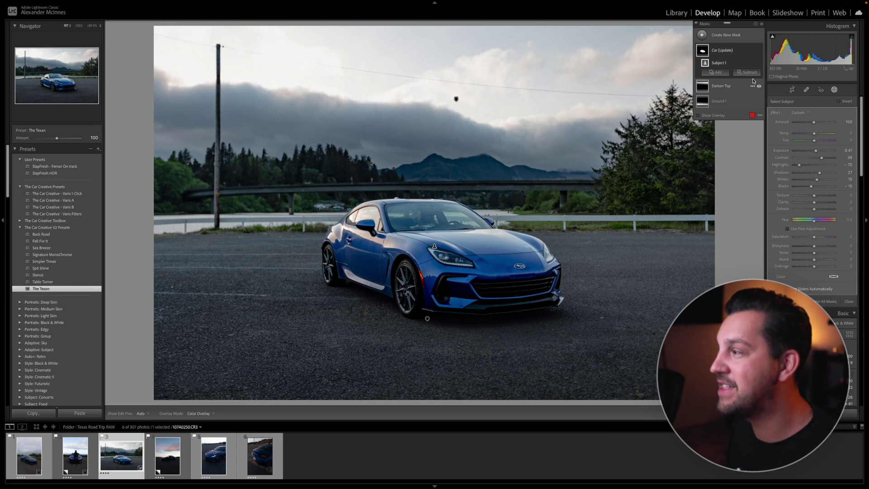
left_click_drag(818, 153, 819, 154)
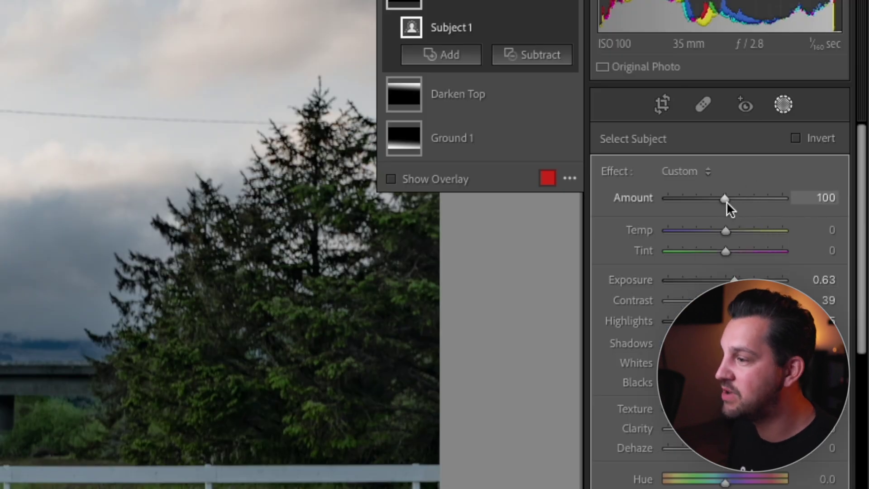
left_click_drag(725, 200, 698, 202)
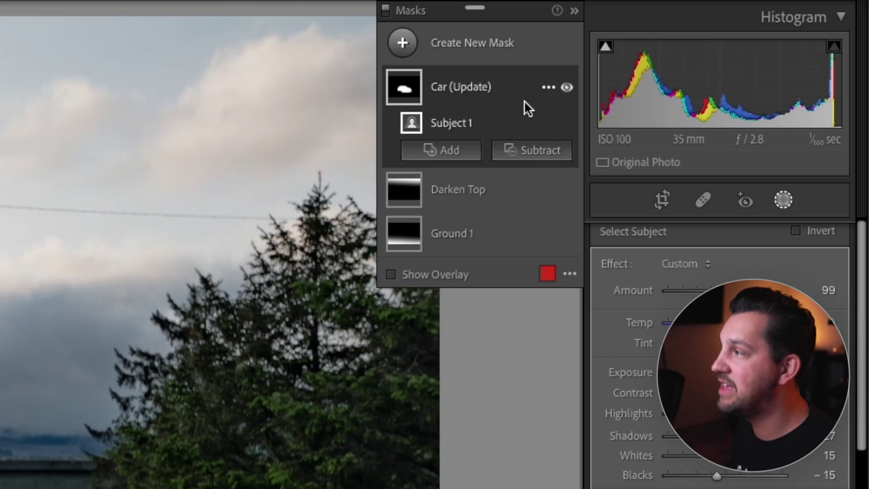
left_click(548, 87)
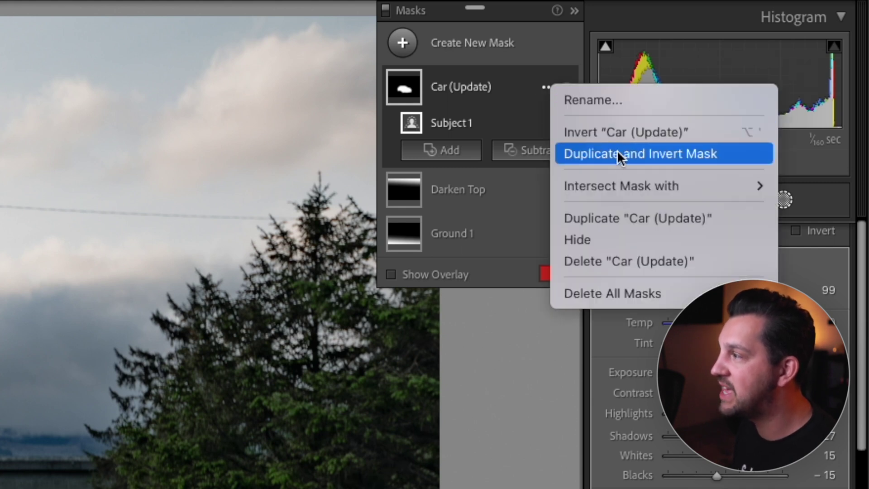
Step: Add an inverted duplicate of the car mask and lower the exposure of the background
left_click(665, 153)
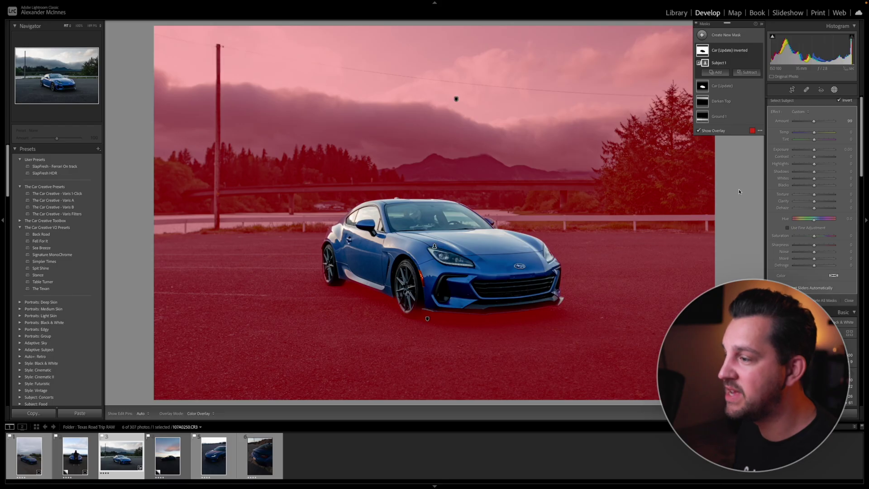
left_click_drag(815, 153, 812, 186)
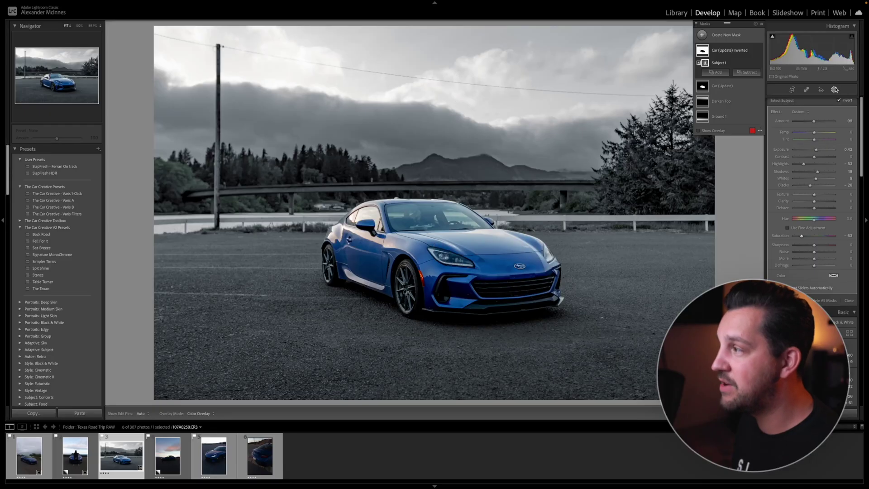
left_click(835, 90)
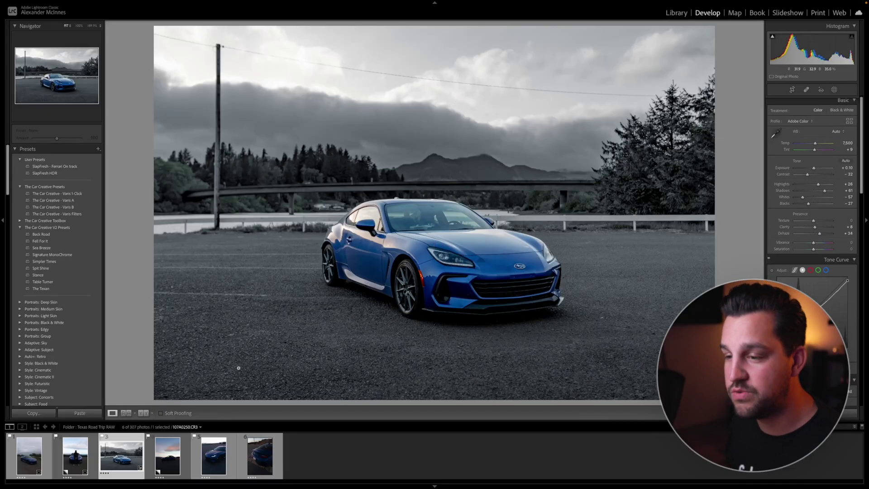
Step: Move to the shot of the person on the car and apply Signature MonoChrome at Amount 100
key("Left")
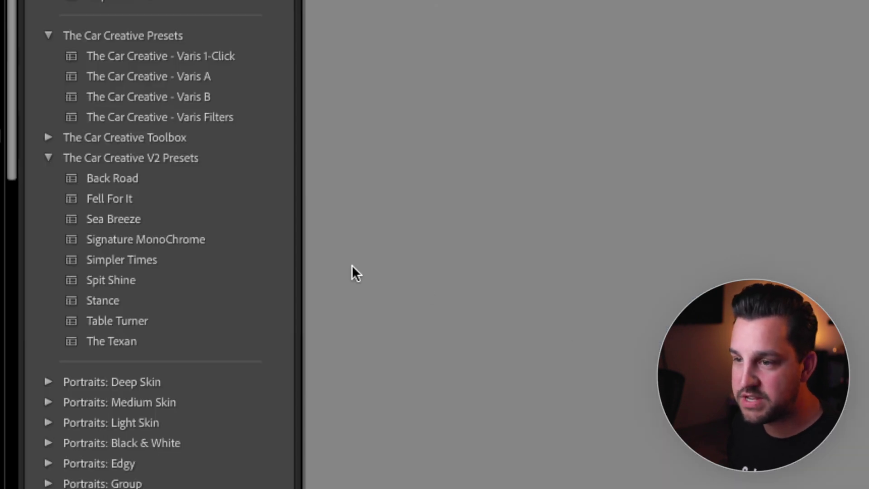
left_click(249, 241)
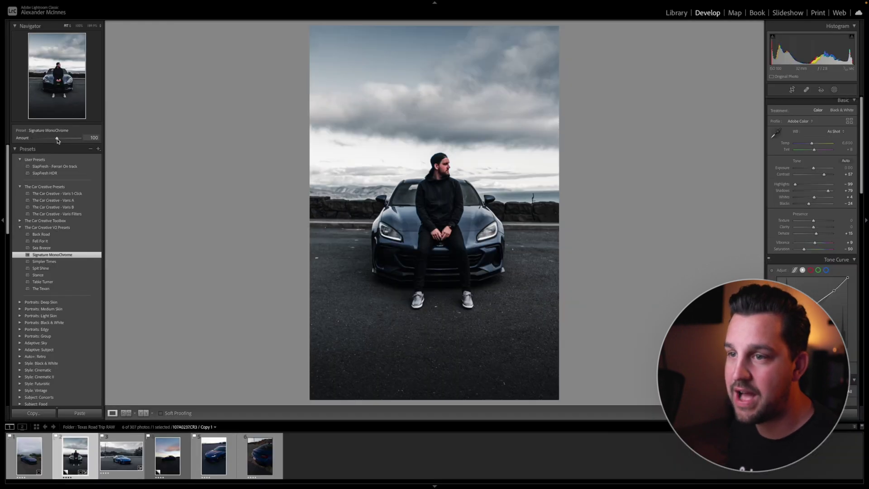
mouse_move(59, 140)
left_mouse_down()
mouse_move(36, 139)
mouse_move(67, 141)
left_mouse_up()
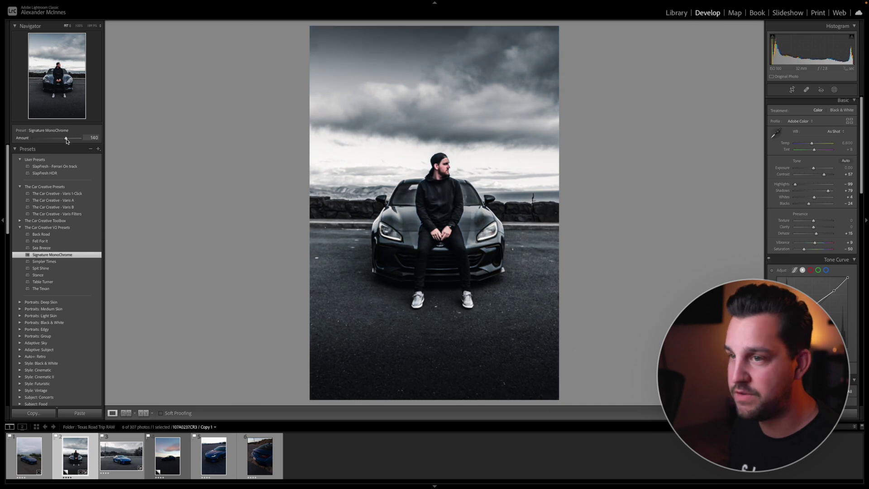
double_click(66, 141)
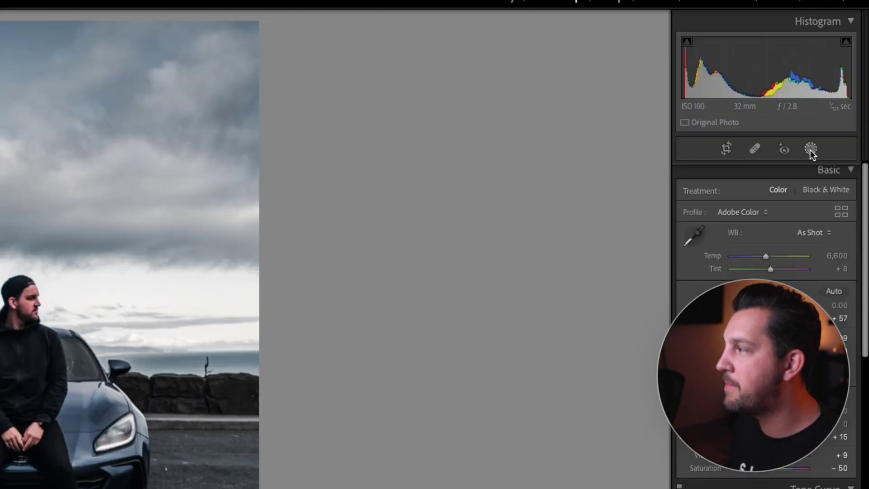
left_click(834, 89)
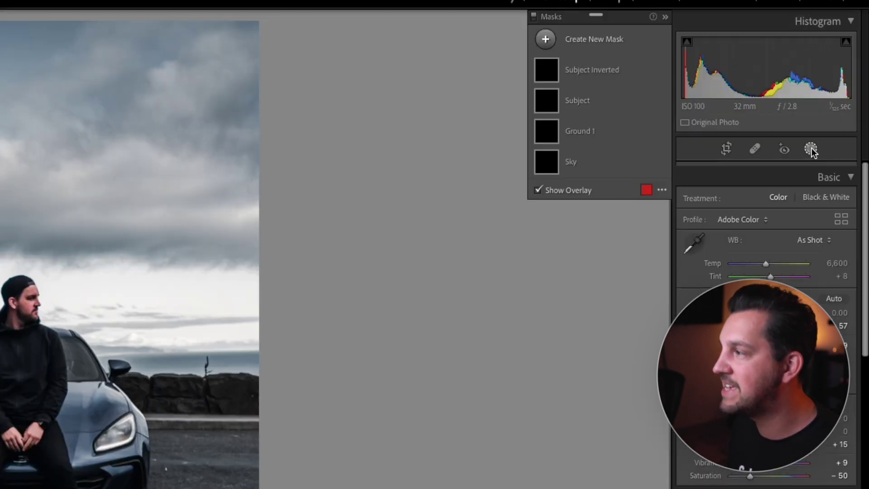
Step: Inspect the Subject Inverted and Ground 1 masks with the mask overlay shown
left_click(589, 96)
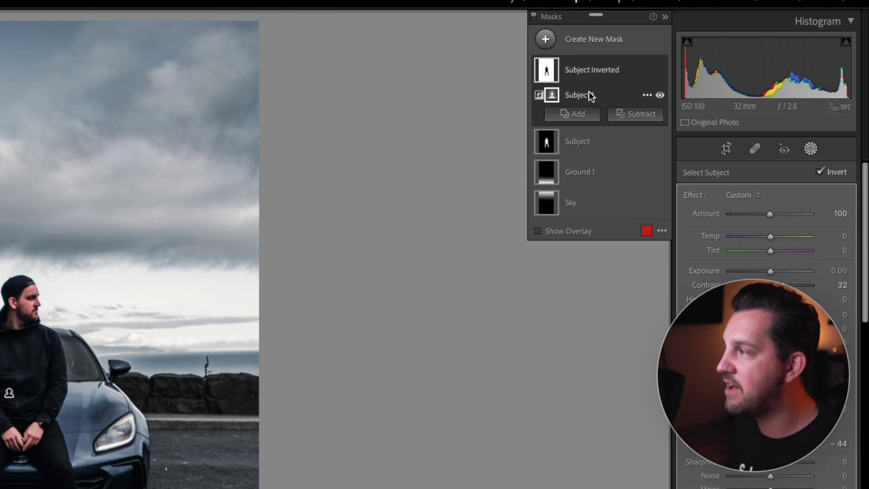
left_click(582, 171)
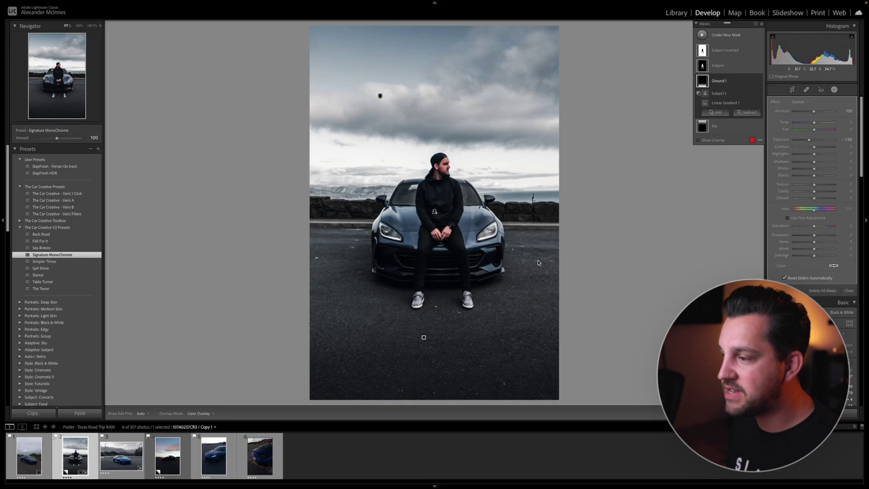
left_click(424, 337)
left_click(718, 94)
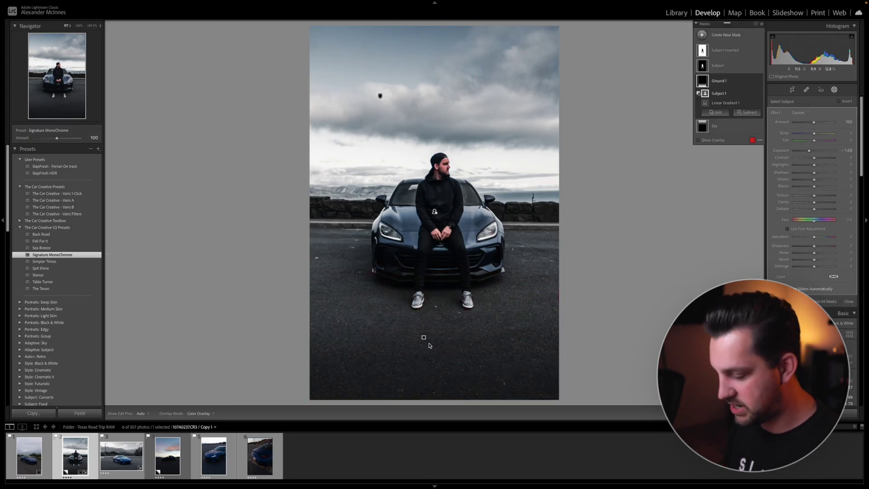
key("o")
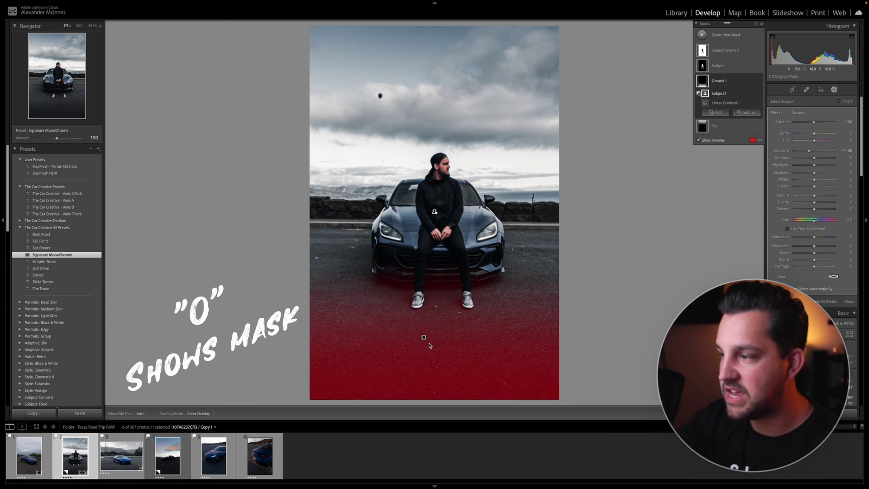
Step: Select the Sky mask and delete it
left_click(381, 96)
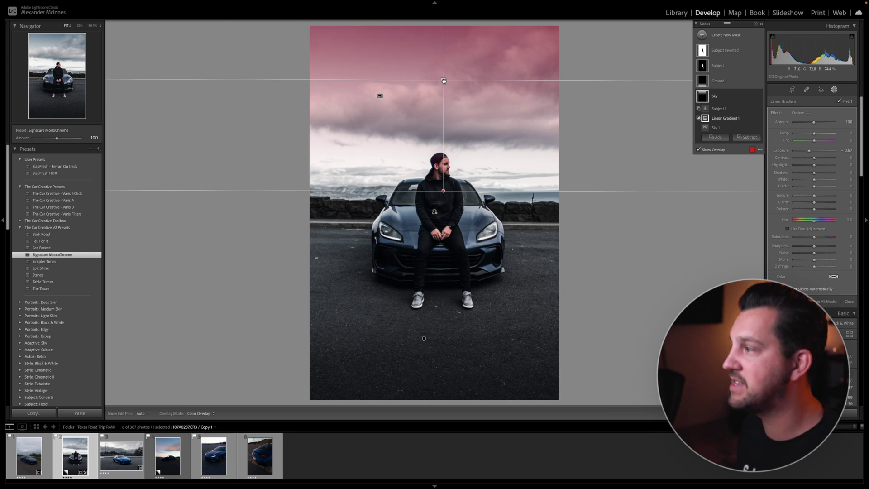
left_click(725, 99)
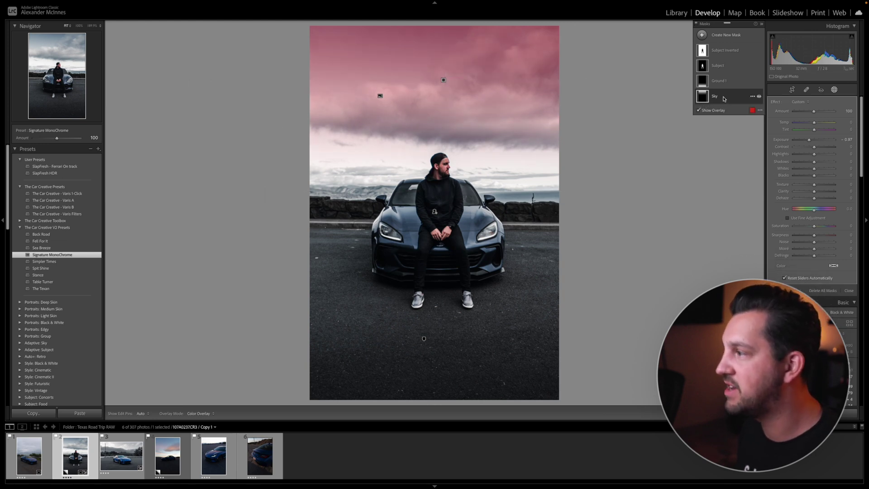
key("Delete")
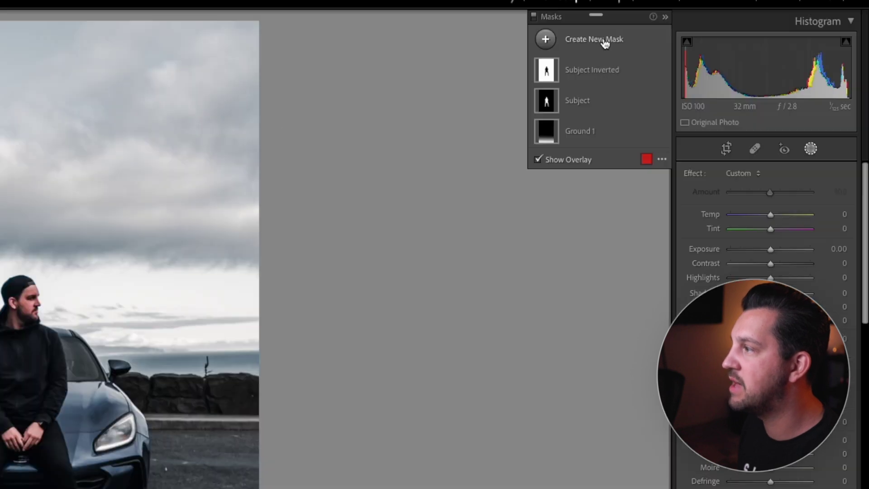
left_click(731, 35)
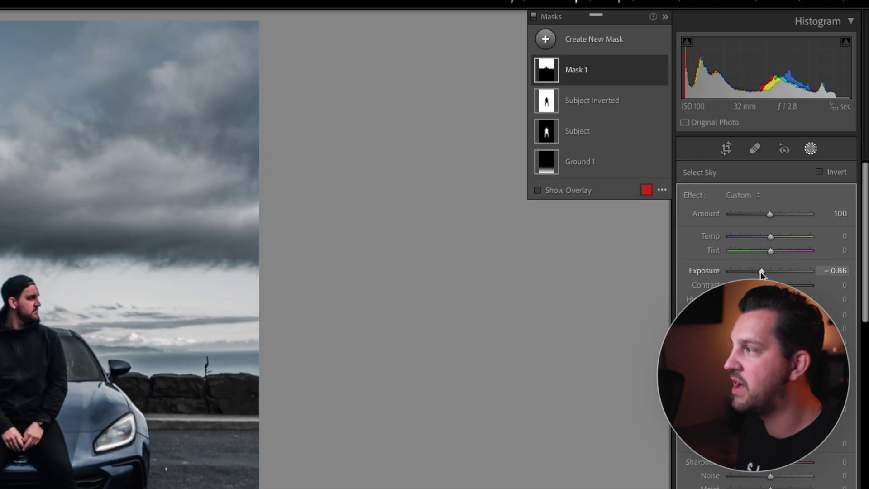
Step: Expand Mask 1 to show Sky 1 and bring up its Intersect options
left_click(593, 71)
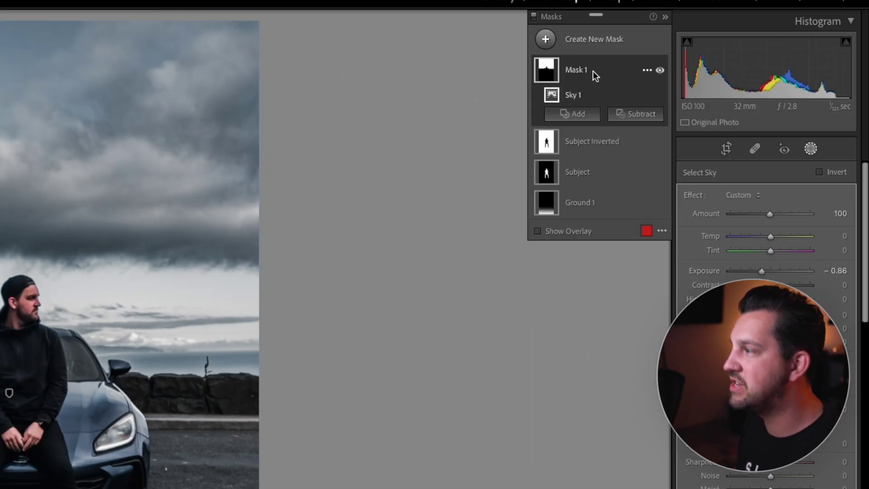
key("alt")
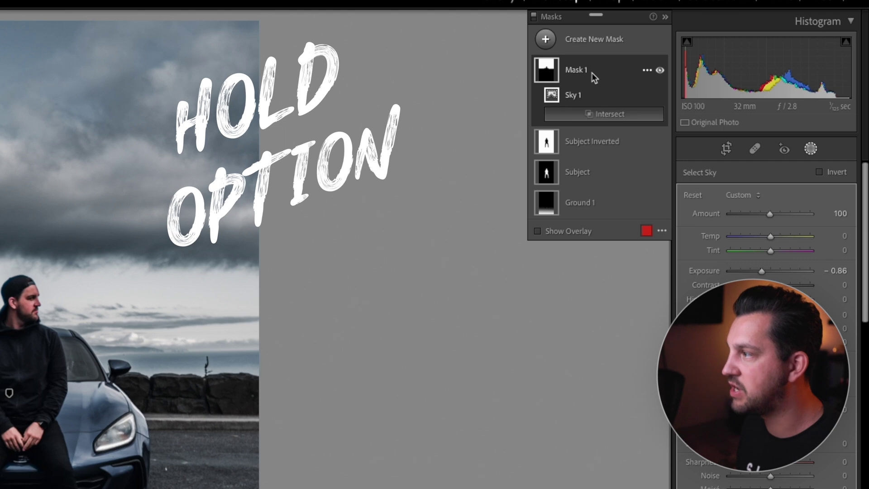
left_click(608, 116, "alt")
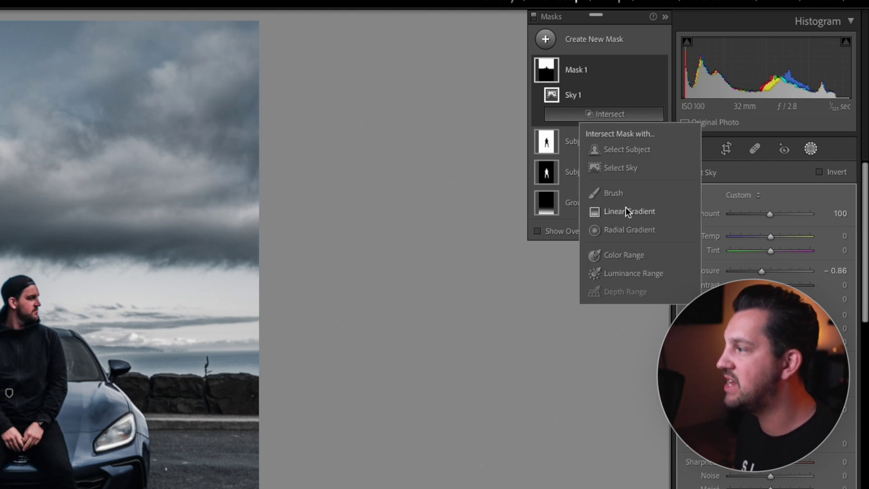
Step: Intersect Mask 1 with a linear gradient dragged down from the top, then subtract the subject
left_click(629, 212)
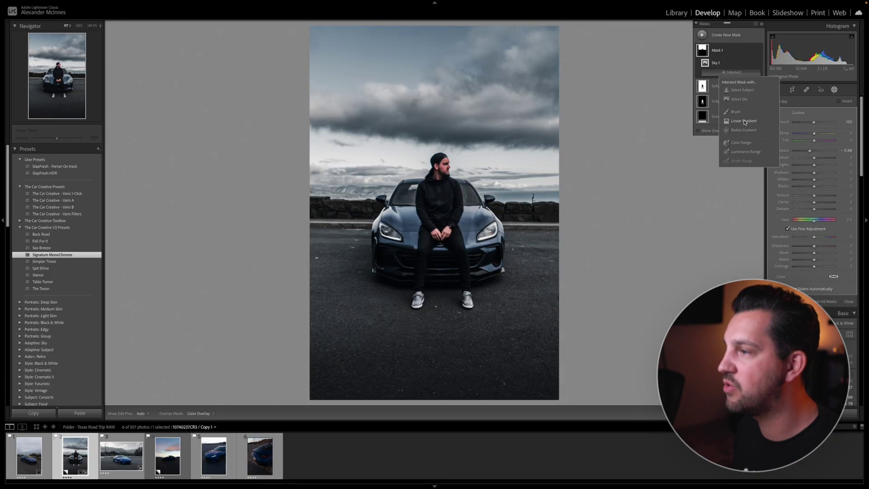
left_click_drag(442, 26, 442, 194)
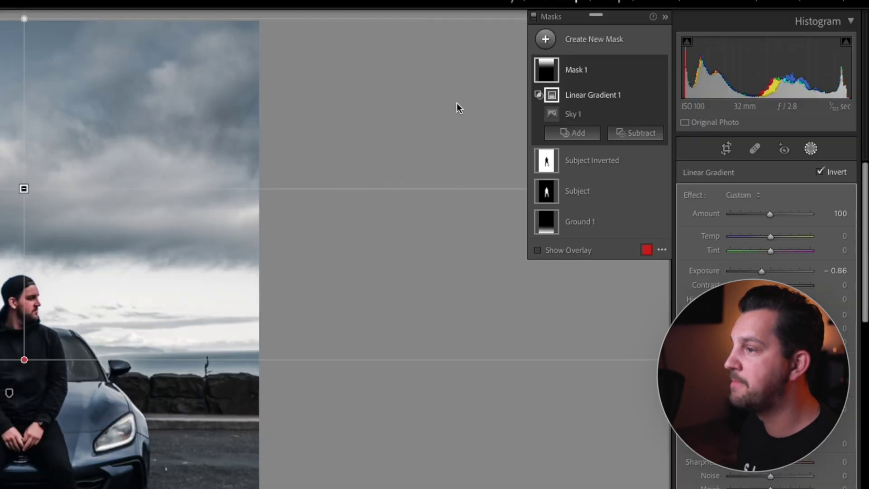
left_click(643, 141)
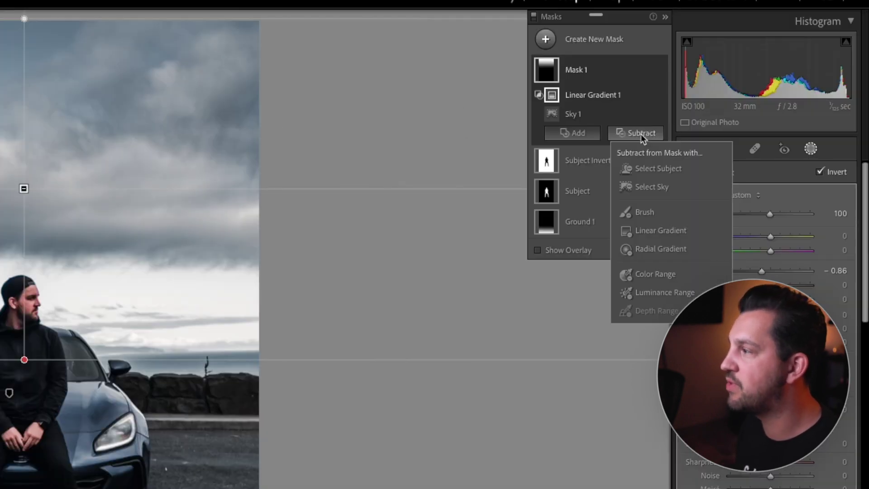
left_click(651, 168)
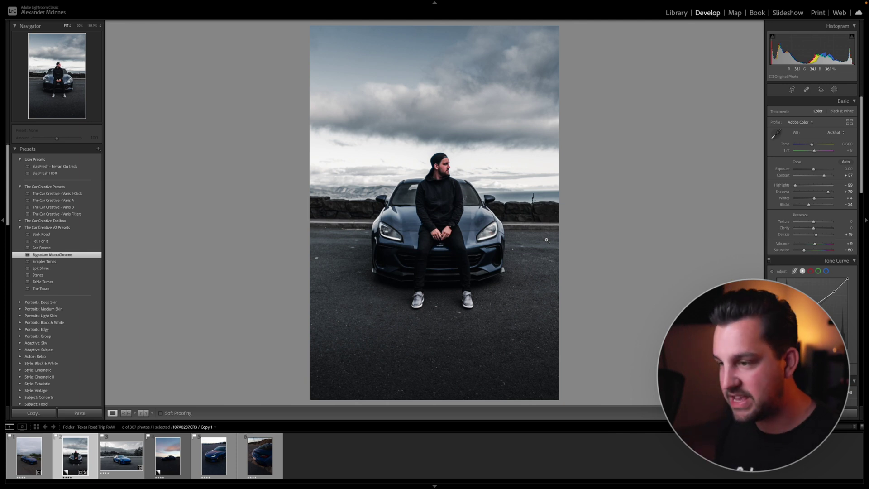
Step: Copy this photo's edit settings and paste them onto the blue-car photo
key("super+shift+c")
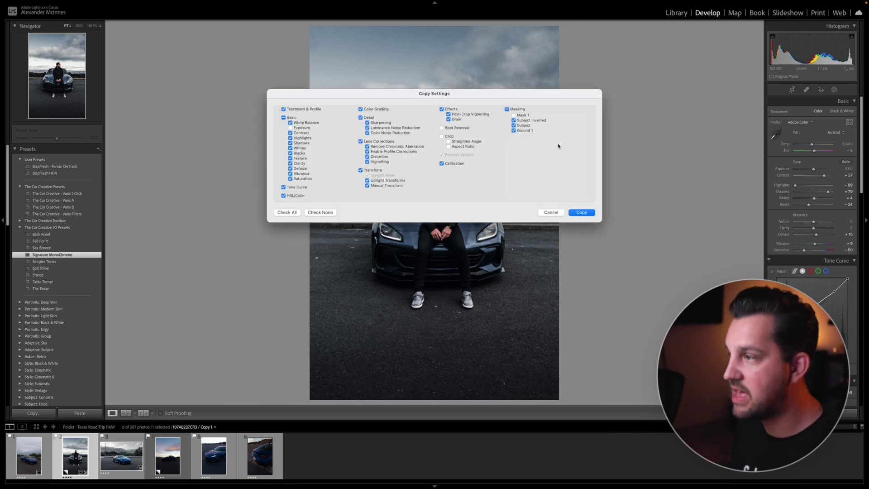
left_click(581, 213)
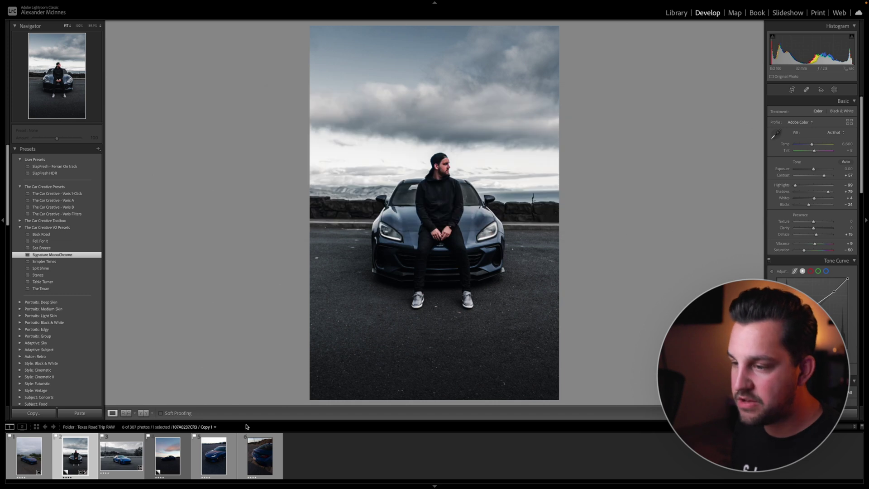
left_click(214, 455)
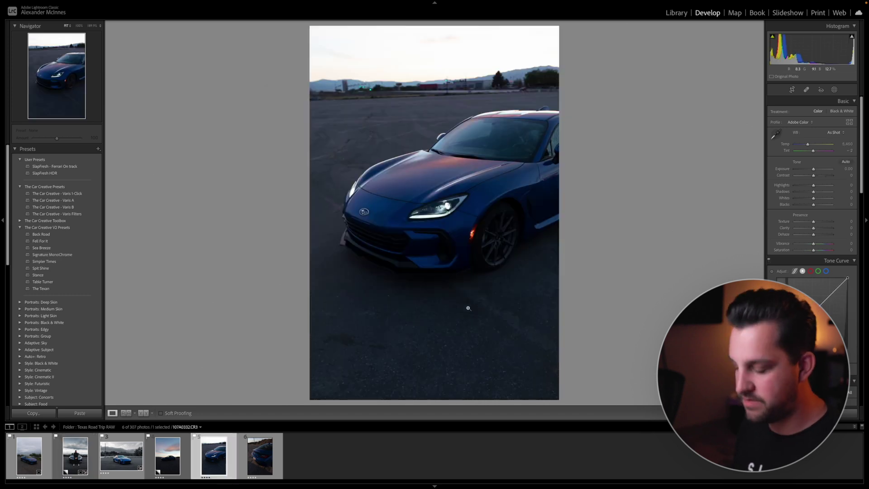
key("super+shift+v")
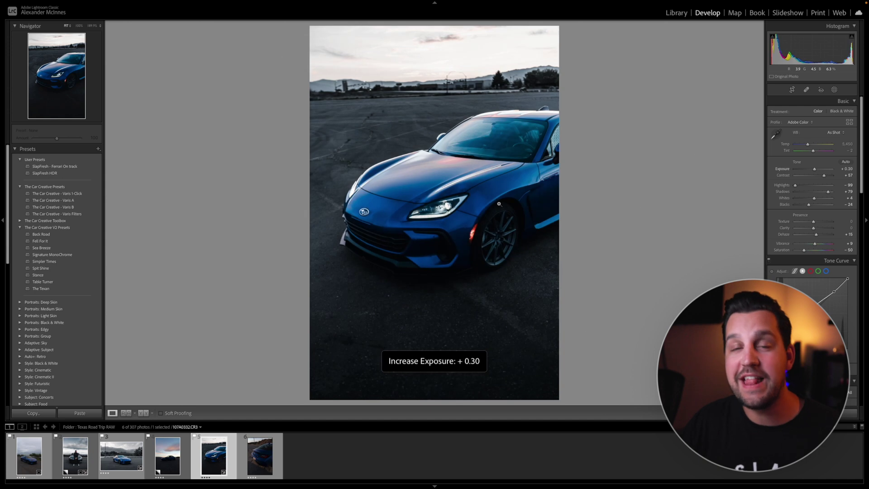
Step: Give the sunset shot Signature MonoChrome with Exposure raised to +0.40
key("Left")
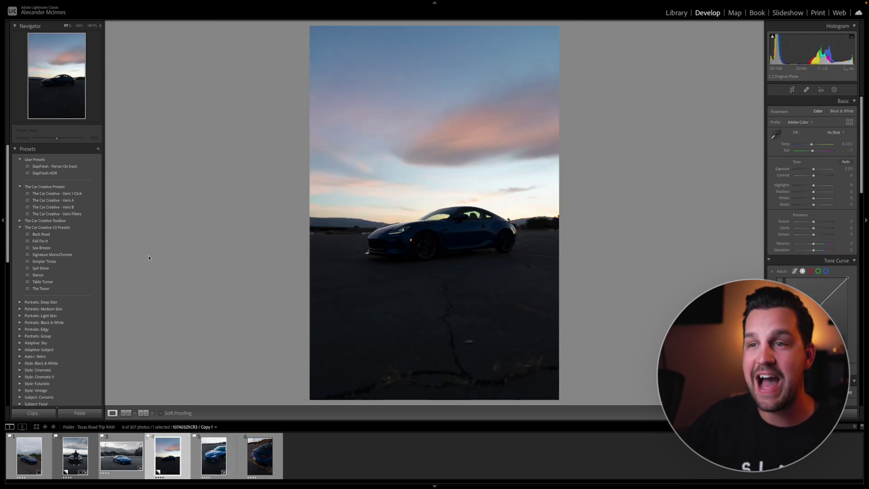
left_click(52, 255)
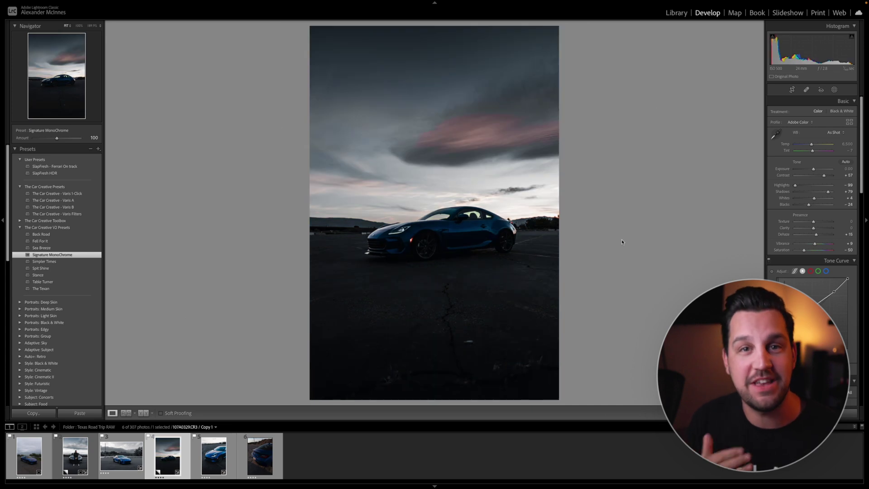
key("equal")
key("equal")
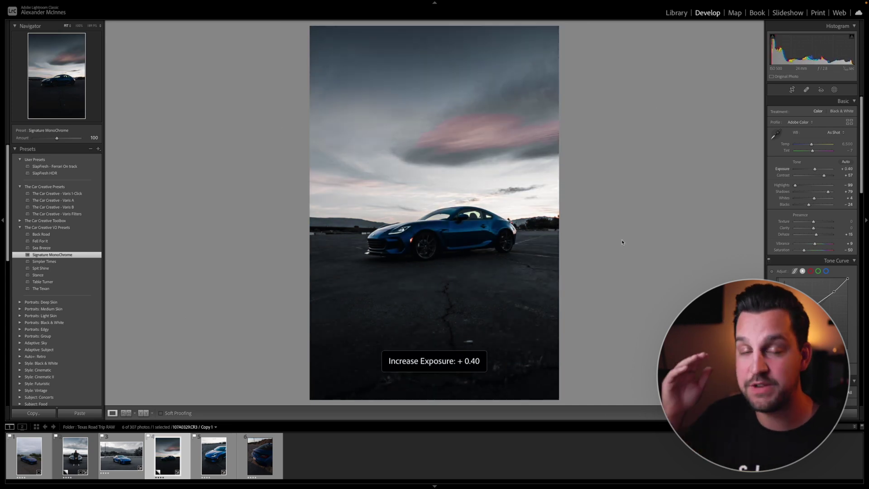